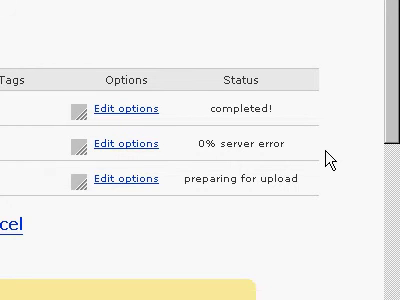
{"action": "scroll", "coordinate": [329, 159], "scroll_direction": "down", "scroll_amount": 1}
{"action": "scroll", "coordinate": [325, 159], "scroll_direction": "down", "scroll_amount": 1}
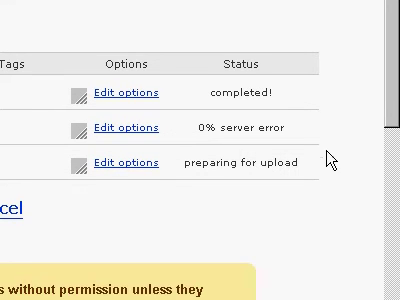
{"action": "scroll", "coordinate": [325, 160], "scroll_direction": "up", "scroll_amount": 1}
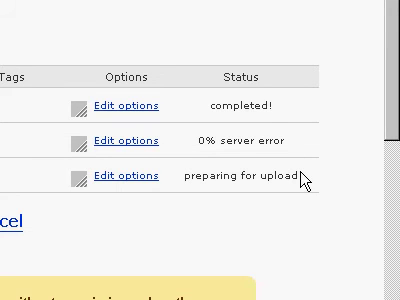
{"action": "scroll", "coordinate": [285, 77], "scroll_direction": "up", "scroll_amount": 2}
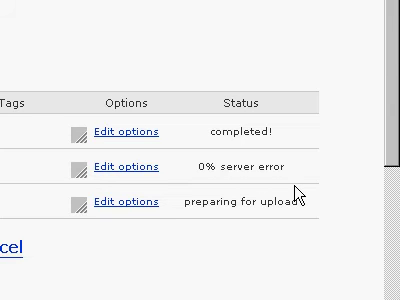
{"action": "scroll", "coordinate": [305, 165], "scroll_direction": "down", "scroll_amount": 1}
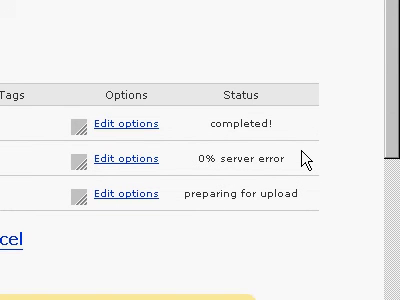